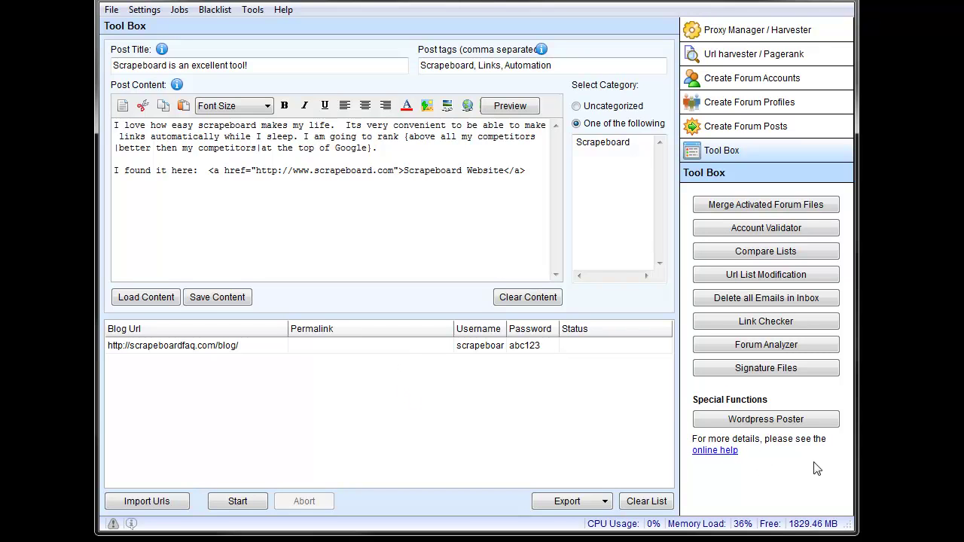
left_click(715, 451)
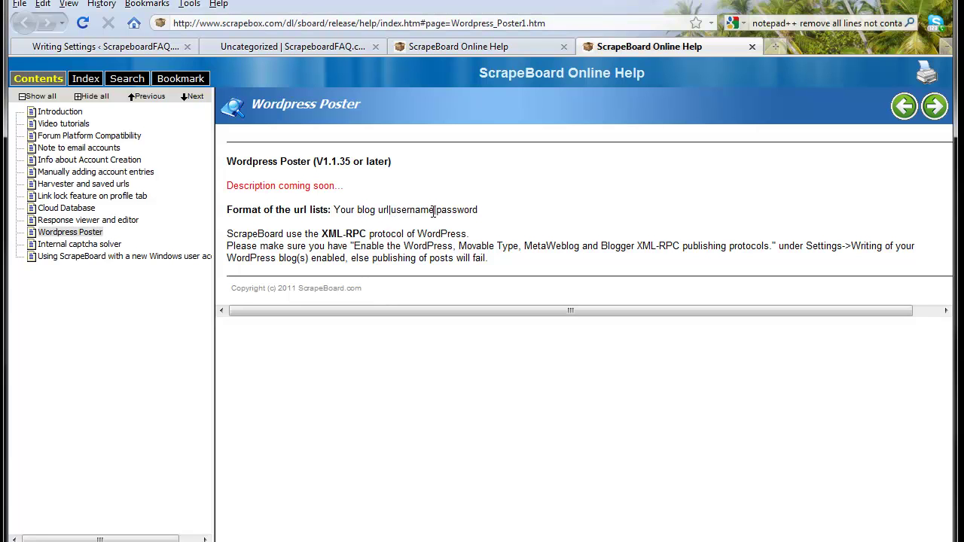
left_click(253, 46)
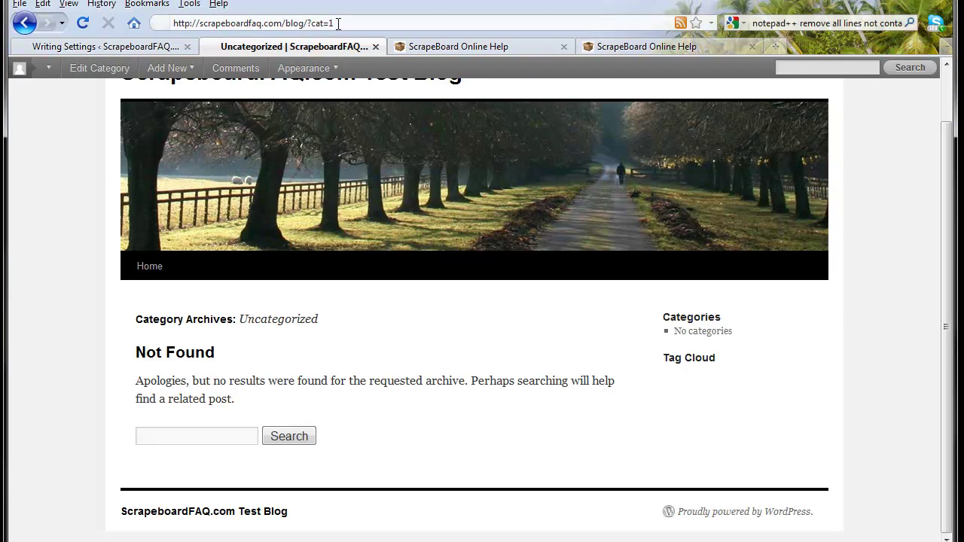
scroll(262, 113, "up", 1)
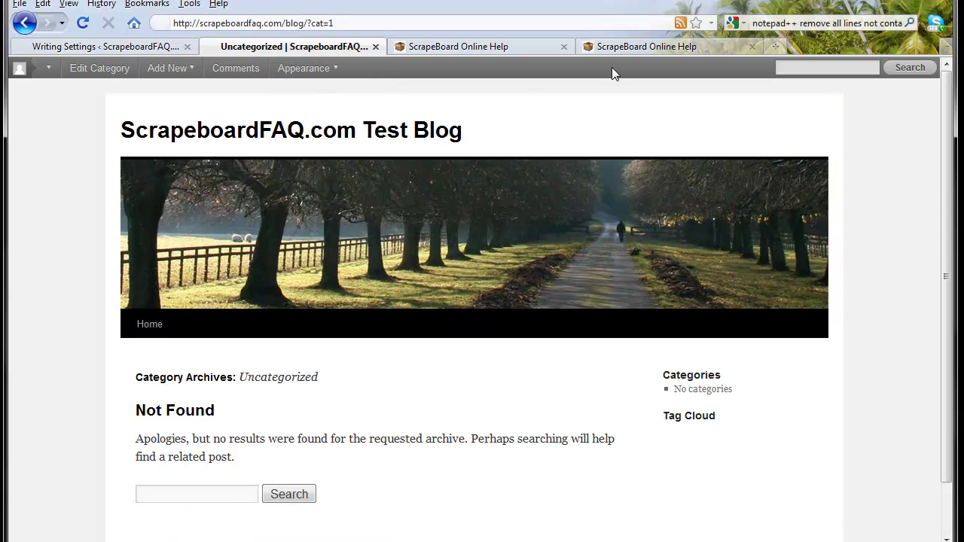
left_click(367, 27)
left_click(367, 28)
key("BackSpace")
key("BackSpace")
key("BackSpace")
key("BackSpace")
key("BackSpace")
key("BackSpace")
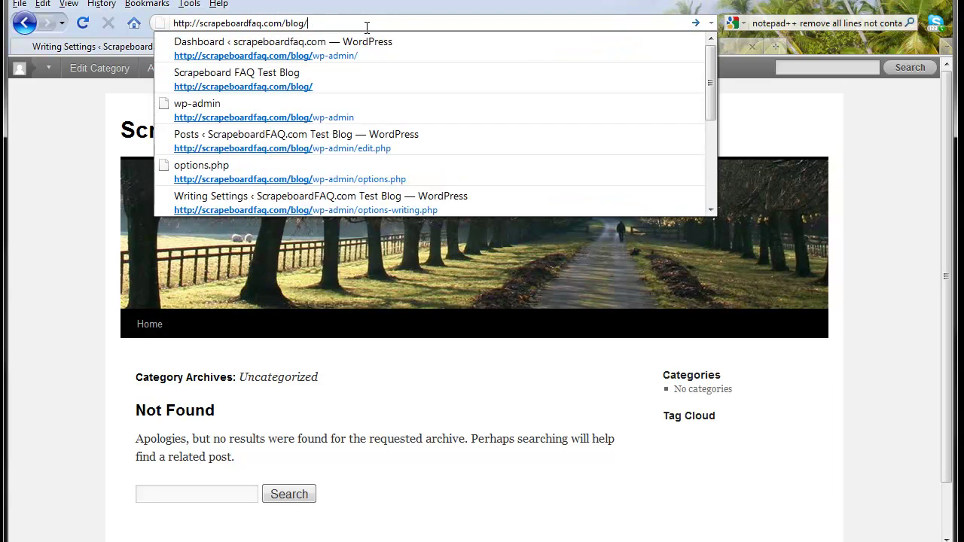
triple_click(366, 27)
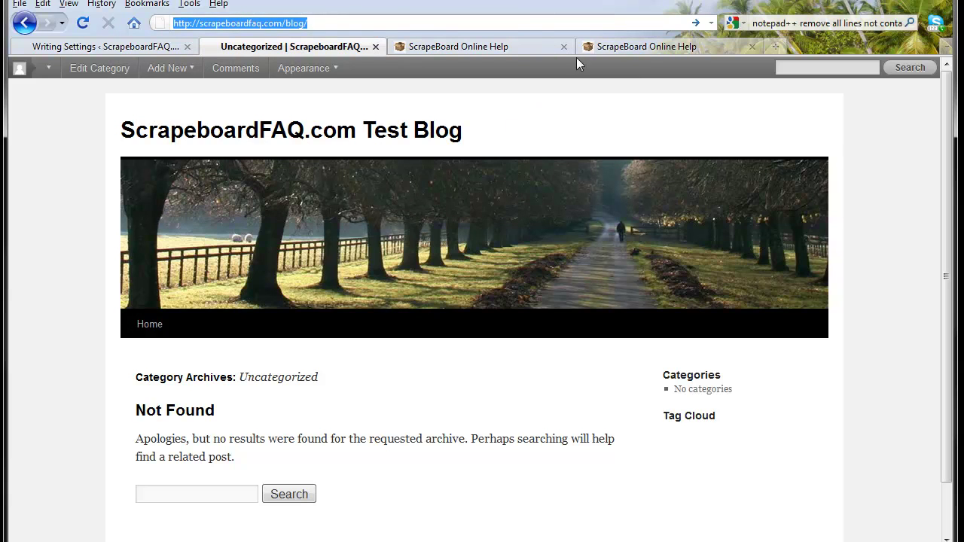
Step: Compare the help page's URL list format with the entry in the blog poster text file, and minimize the file
left_click(647, 46)
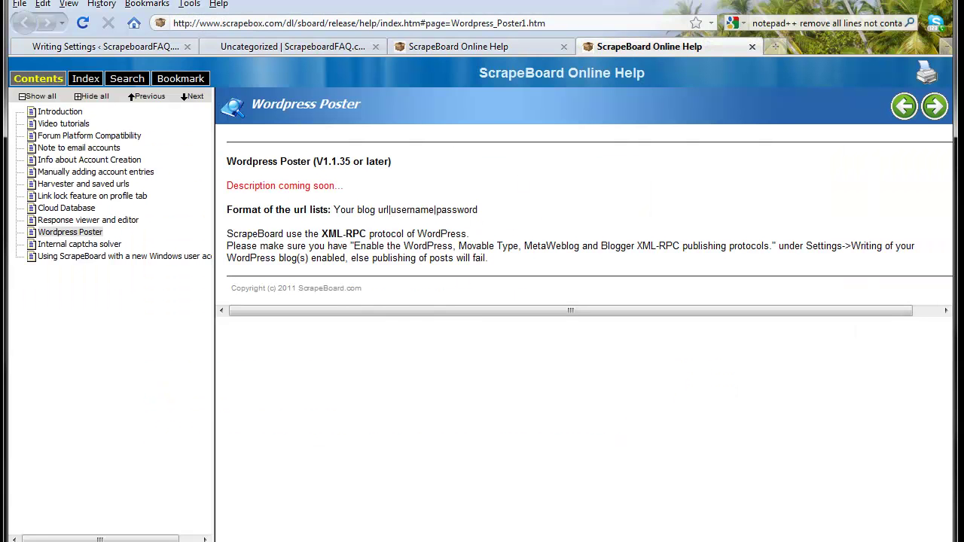
left_click(324, 520)
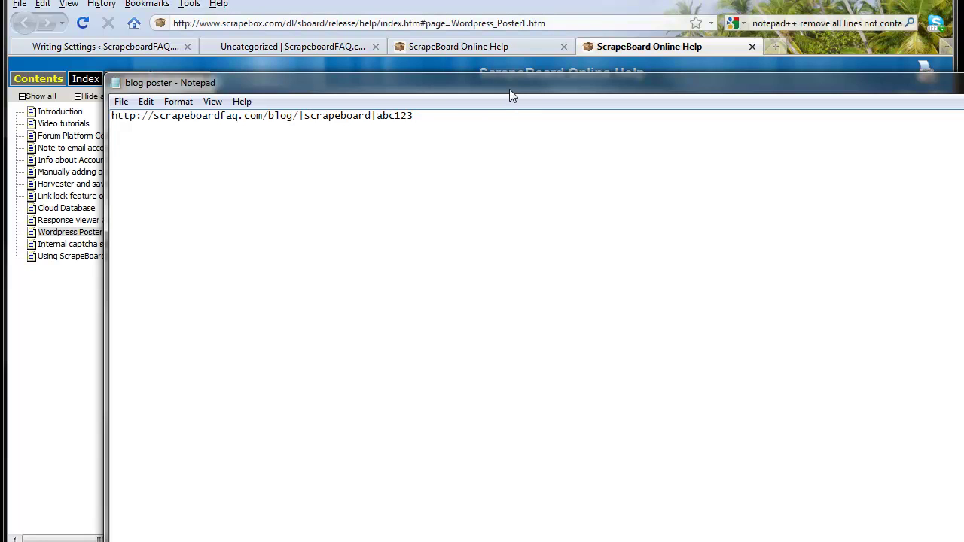
left_click_drag(425, 119, 385, 118)
left_click_drag(562, 83, 323, 95)
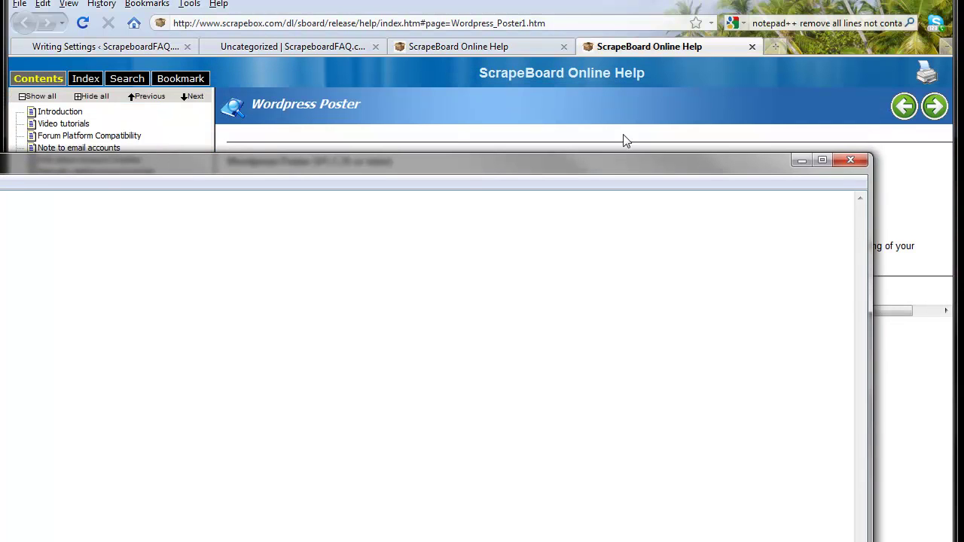
left_click(804, 160)
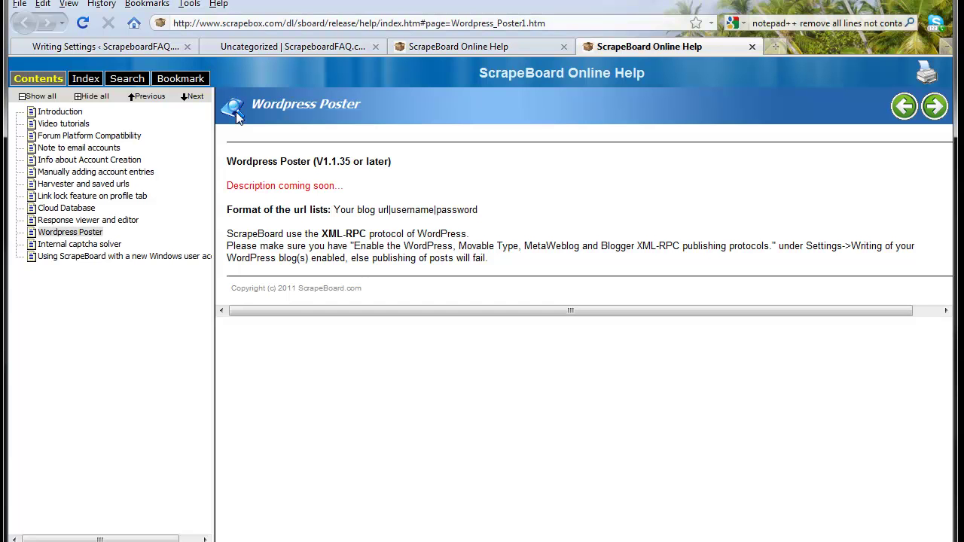
Step: Check the XML-RPC publishing option under Remote Publishing in the blog's Writing Settings and save the changes
left_click(124, 47)
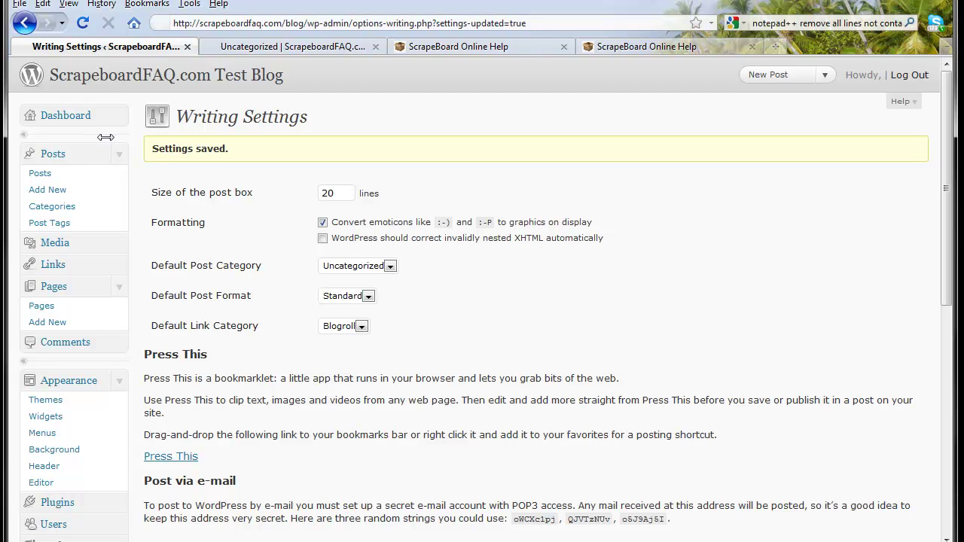
scroll(121, 136, "down", 5)
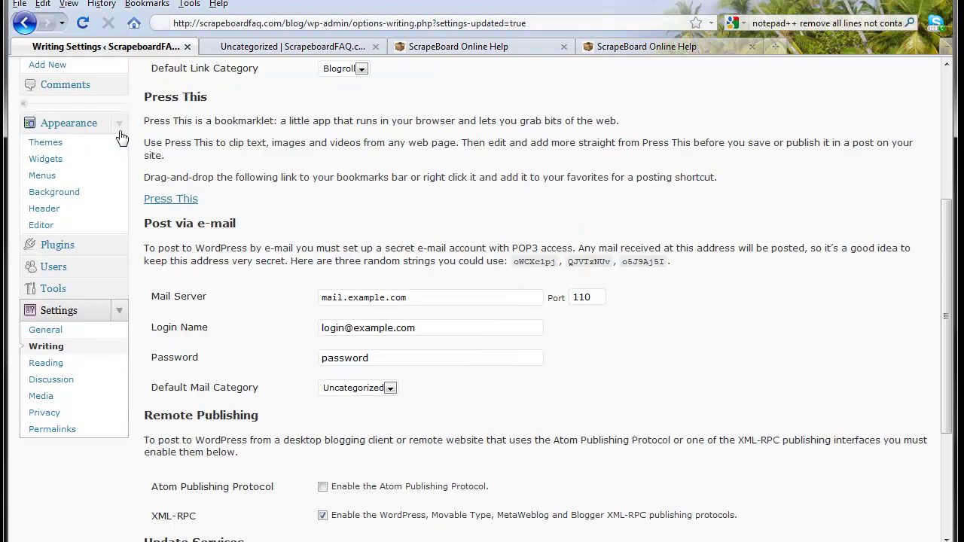
scroll(121, 136, "down", 3)
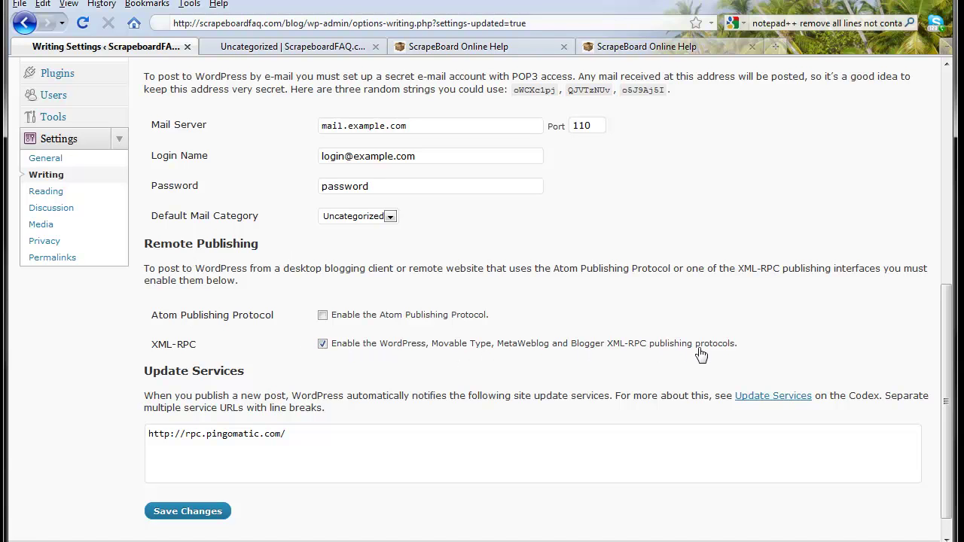
left_click(181, 512)
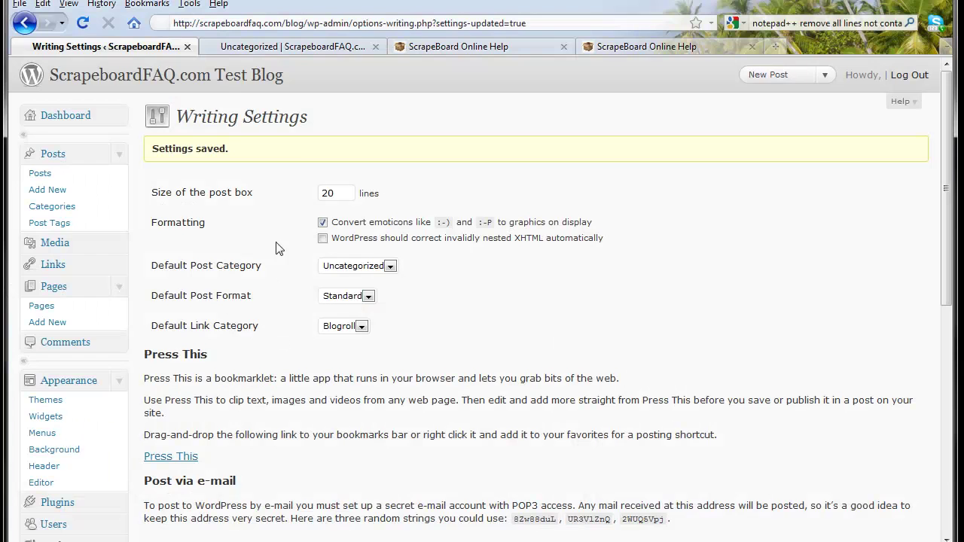
Step: Switch to the test blog's Uncategorized archive page and reload it
left_click(300, 50)
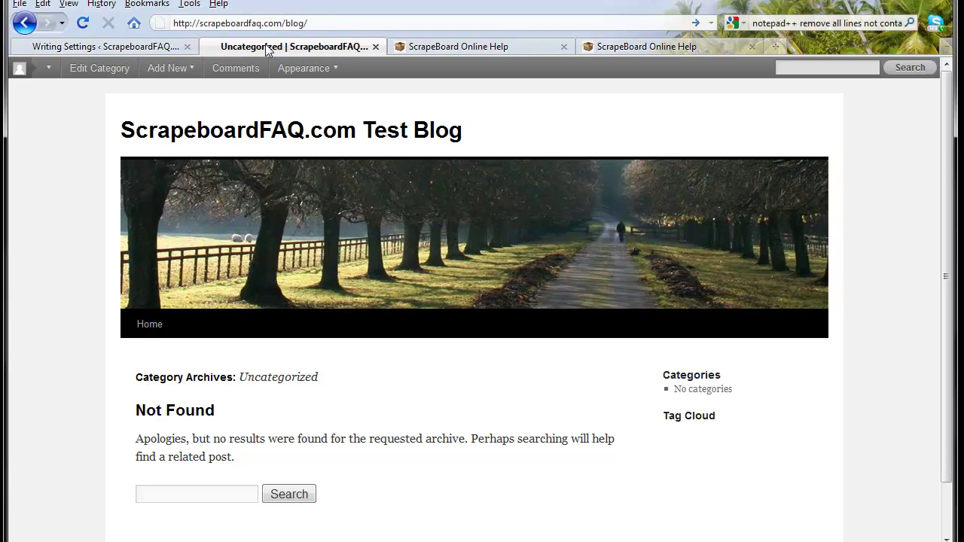
mouse_move(154, 91)
left_click(82, 23)
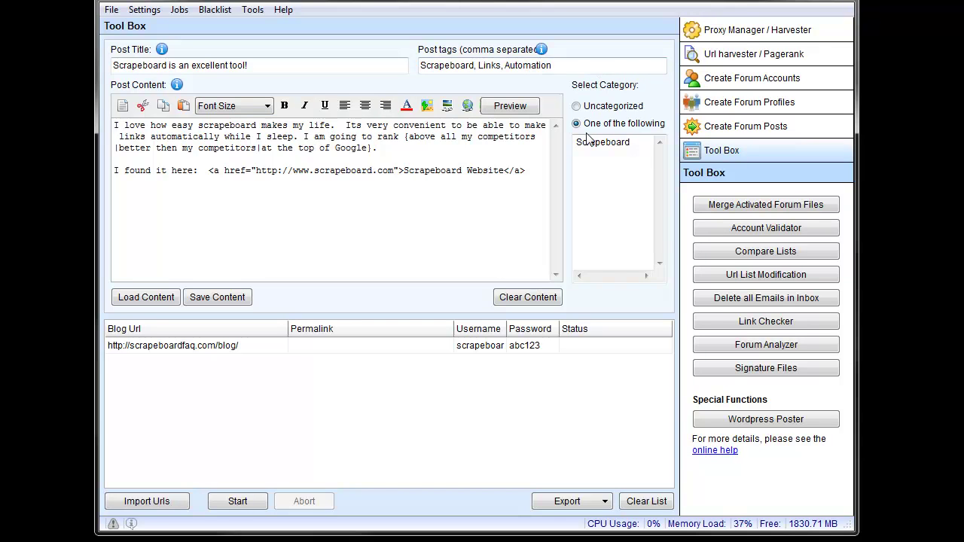
Step: Highlight the Scrapeboard category, preview the post content, respin its text several times and close the preview
double_click(636, 146)
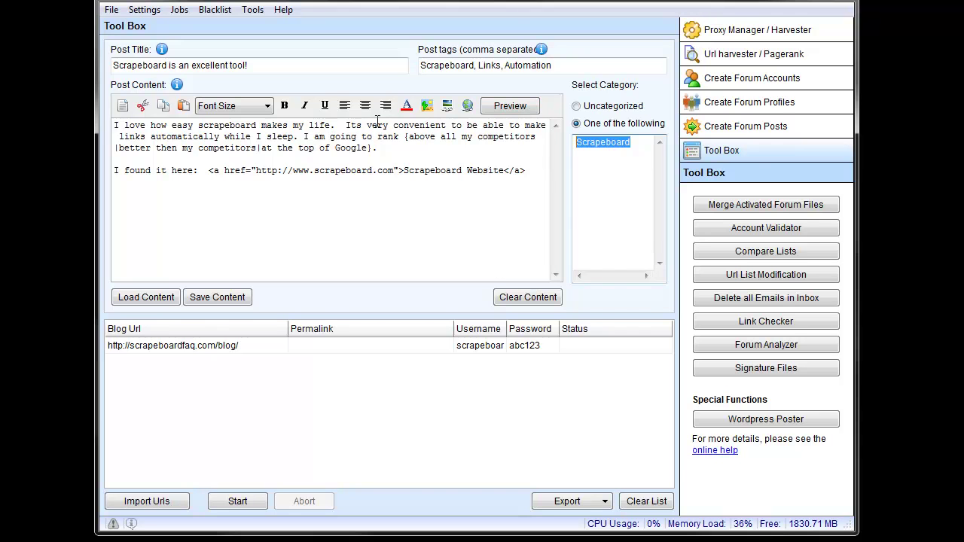
left_click(512, 115)
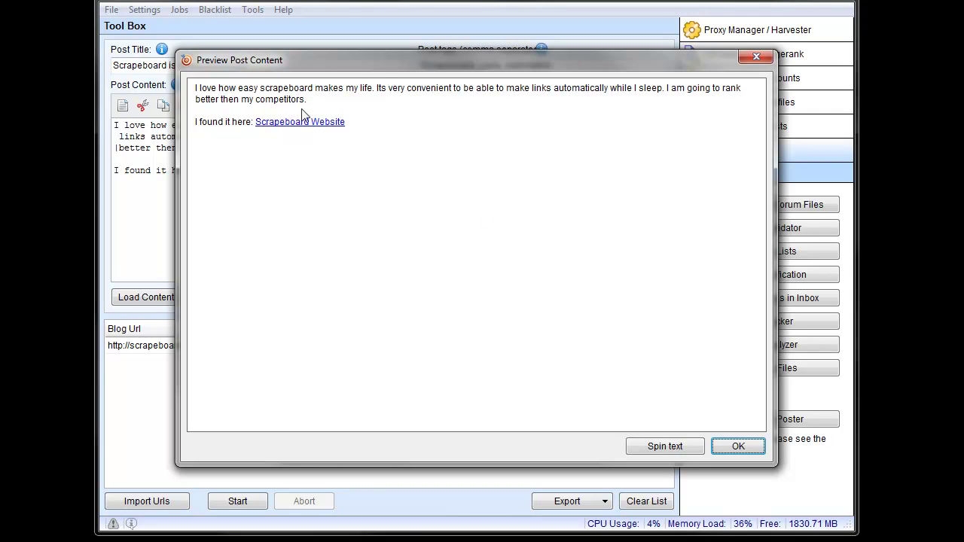
left_click(675, 448)
left_click(677, 448)
left_click(677, 448)
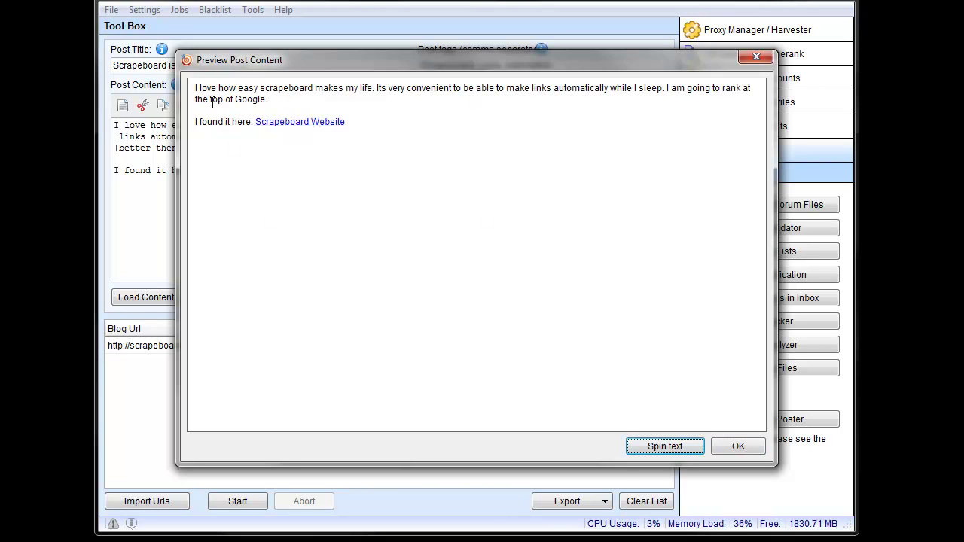
left_click(673, 449)
left_click(674, 449)
left_click(675, 449)
left_click(670, 451)
left_click(664, 452)
left_click(736, 452)
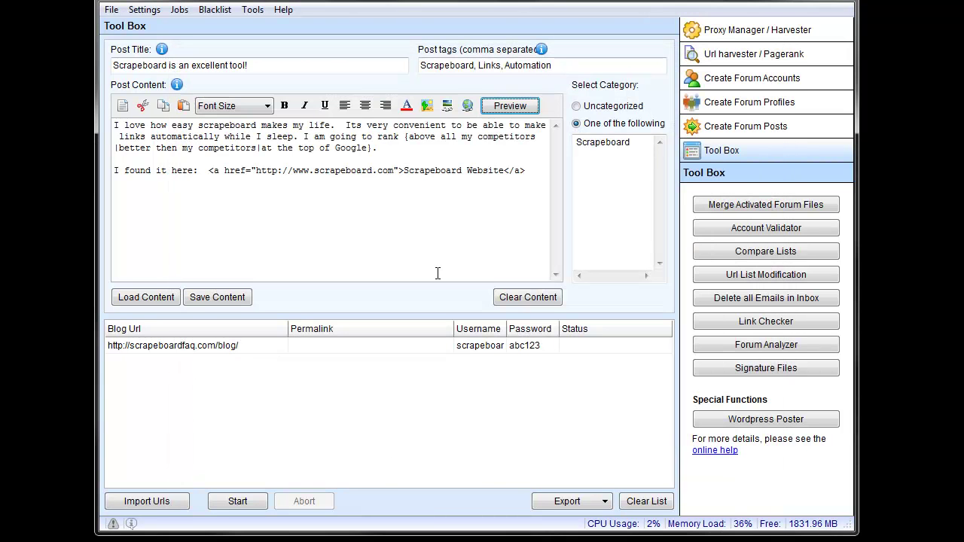
Step: Import the blog list from the blog poster text file and start posting to the listed blog
left_click(143, 498)
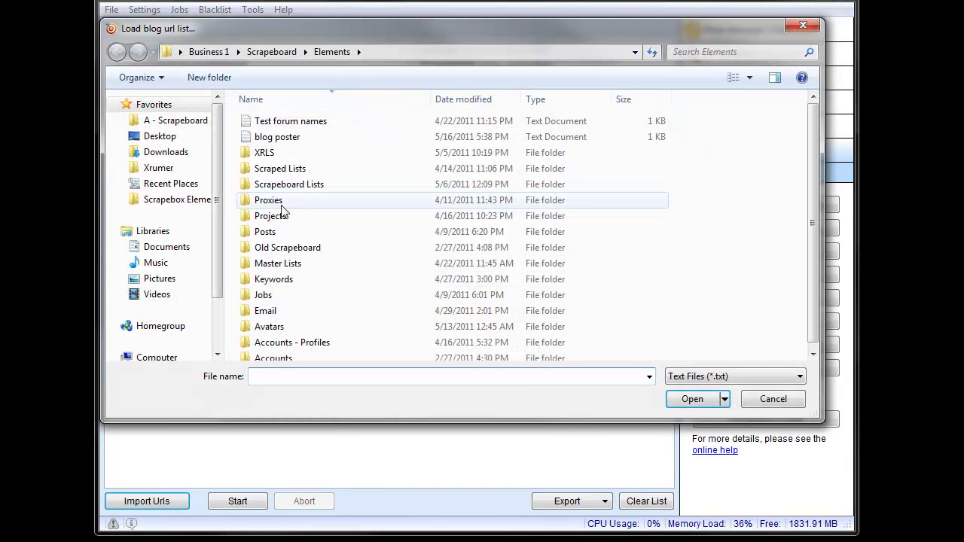
double_click(278, 147)
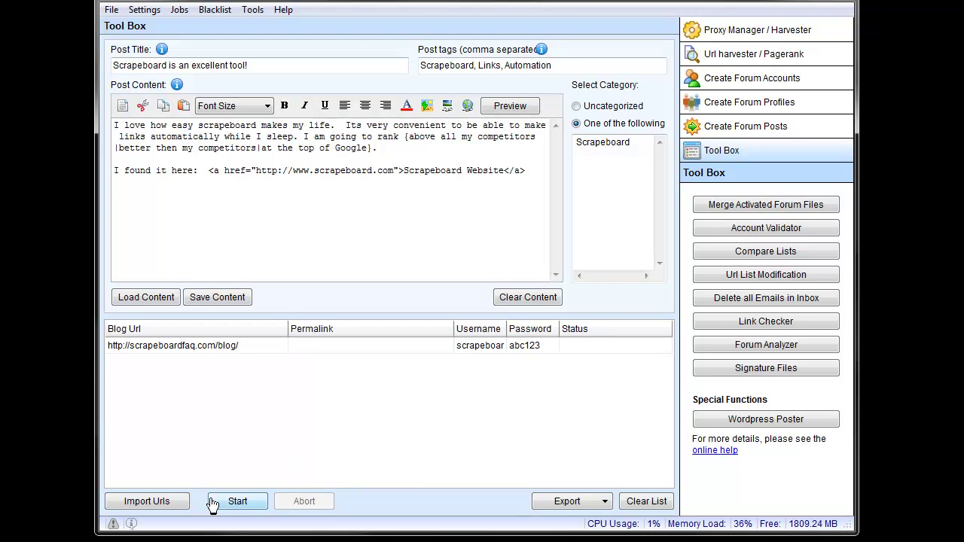
left_click(237, 500)
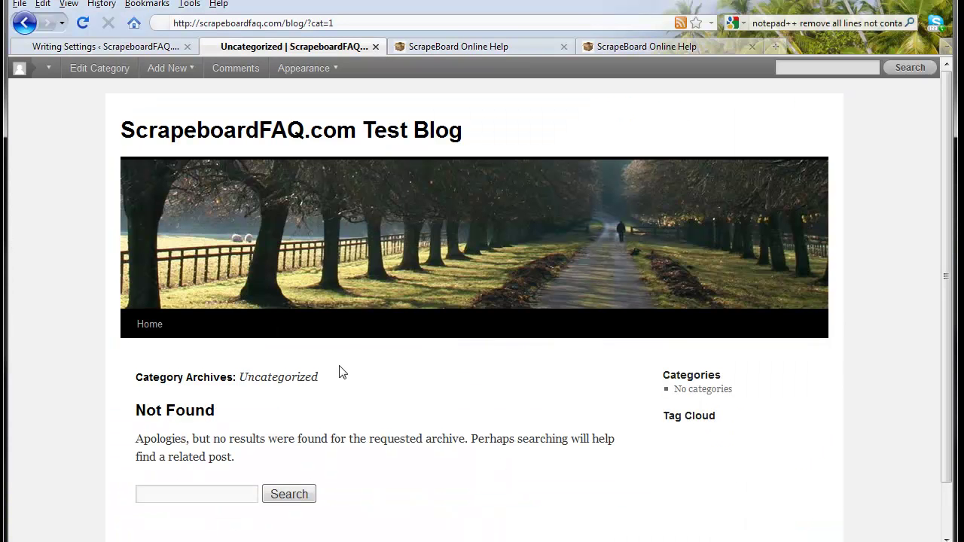
Step: Reload the blog, view the recent post "Scrapeboard is an excellent tool!" and open the Scrapeboard category archive
key("F5")
scroll(82, 173, "down", 2)
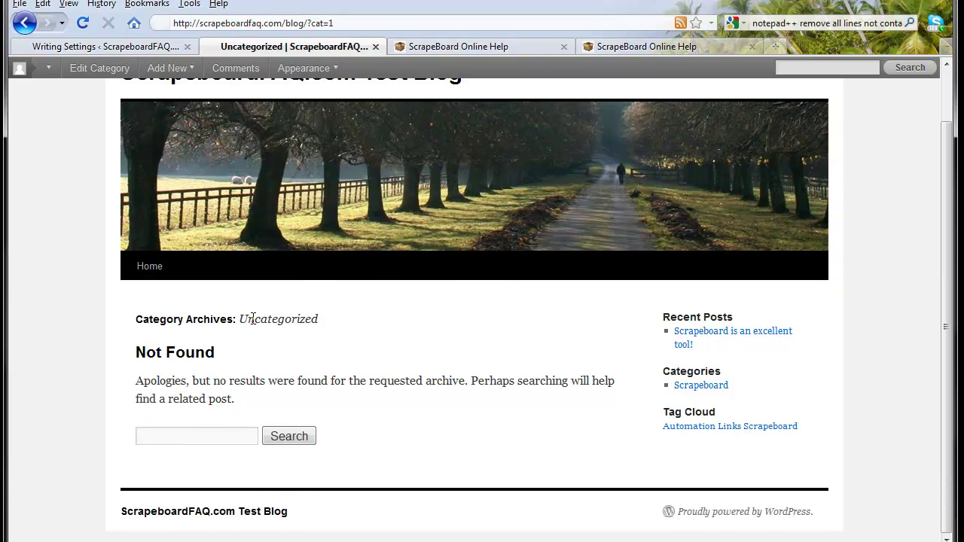
left_click(751, 335)
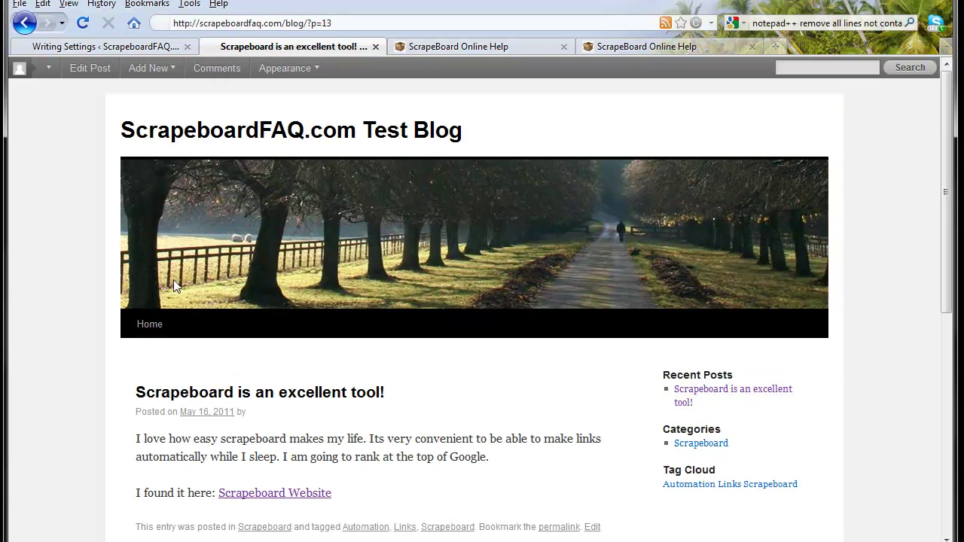
scroll(103, 221, "down", 3)
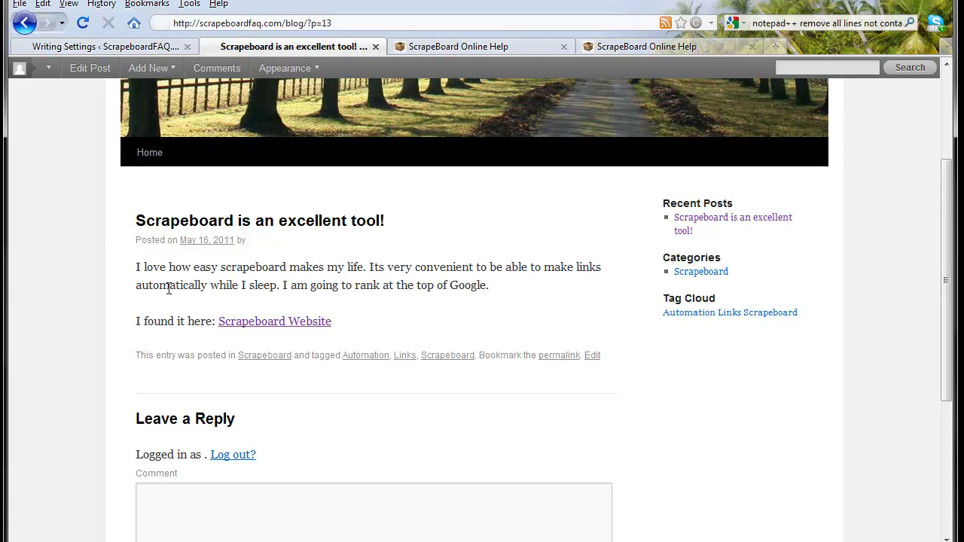
left_click(256, 330)
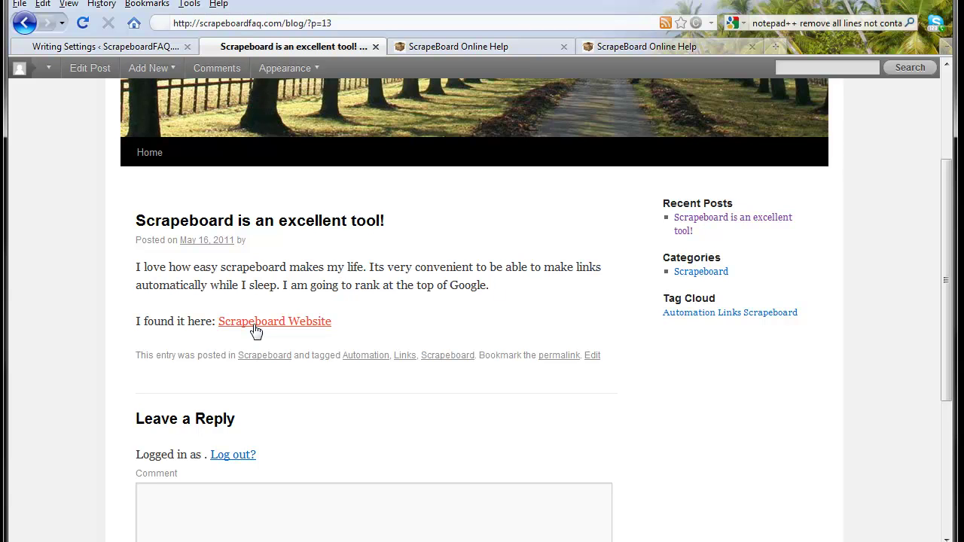
left_click(707, 276)
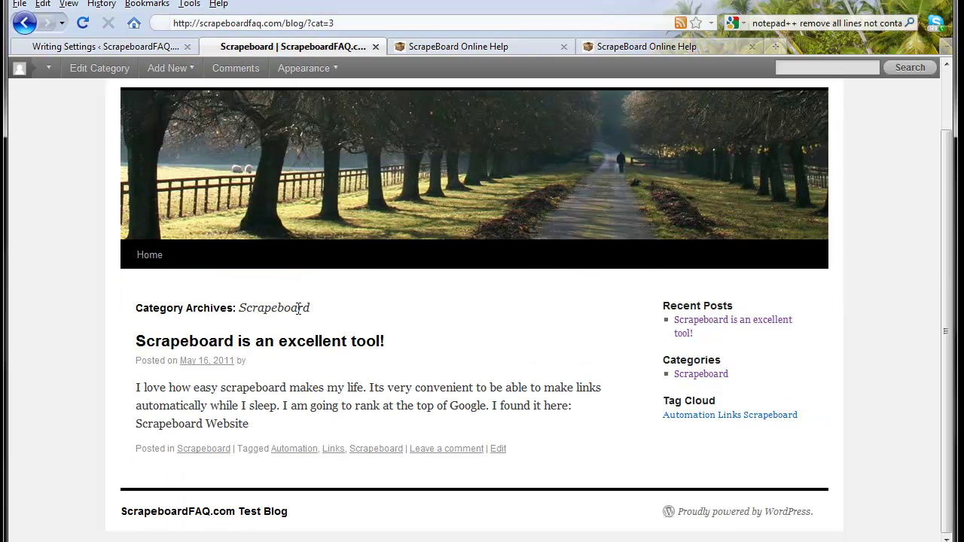